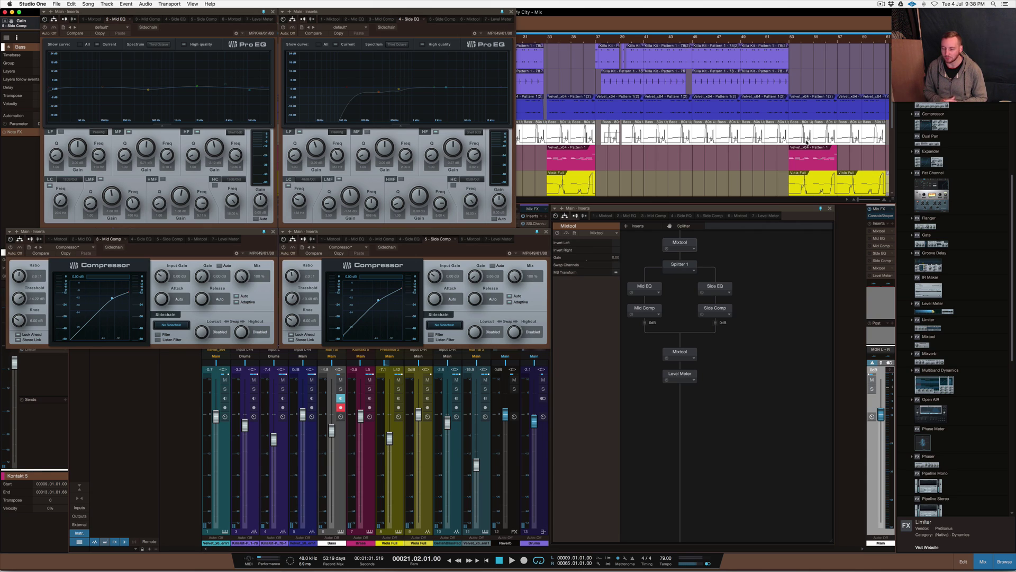
# - Show and then hide the main channel's macro controls panel
pyautogui.click(805, 156)
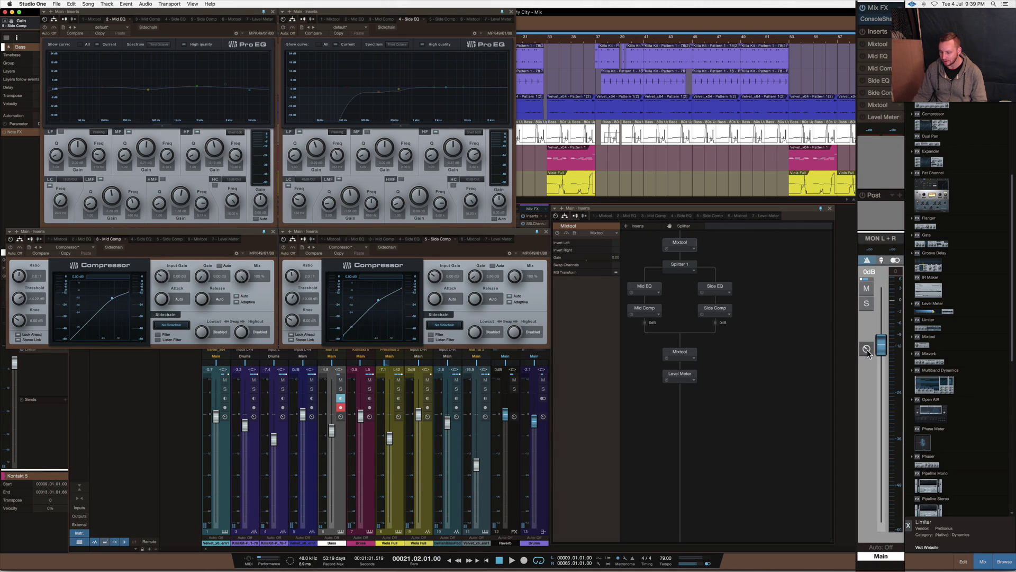
pyautogui.click(867, 350)
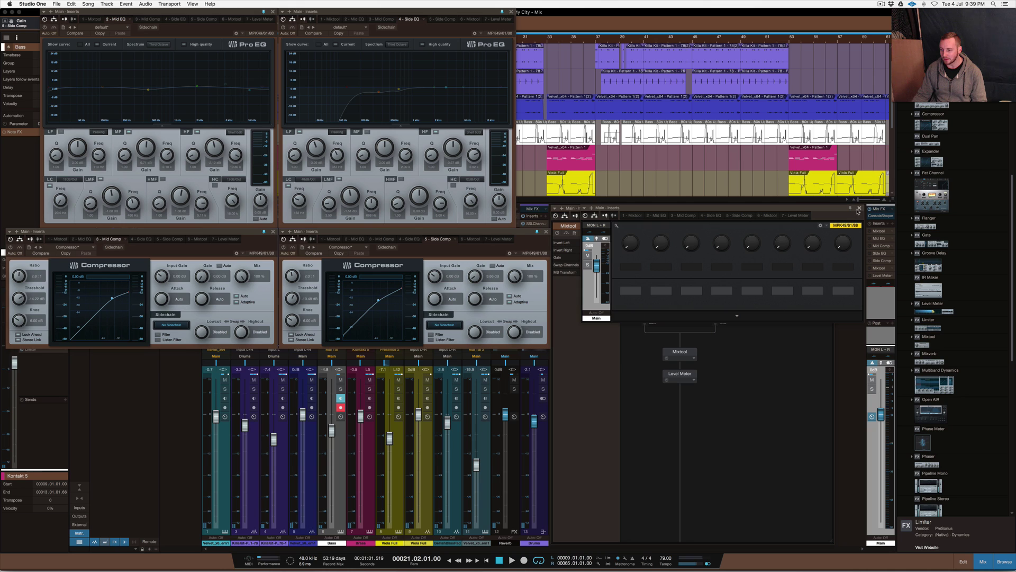
pyautogui.click(861, 208)
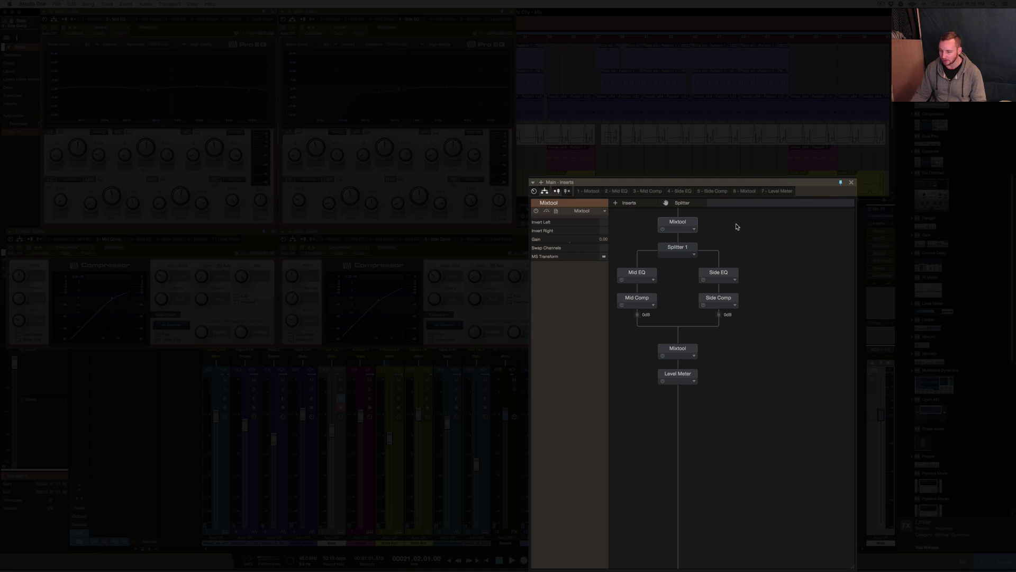
# - Open the first Mixtool's editor at the top of the screen and show Splitter 1's settings
pyautogui.doubleClick(679, 223)
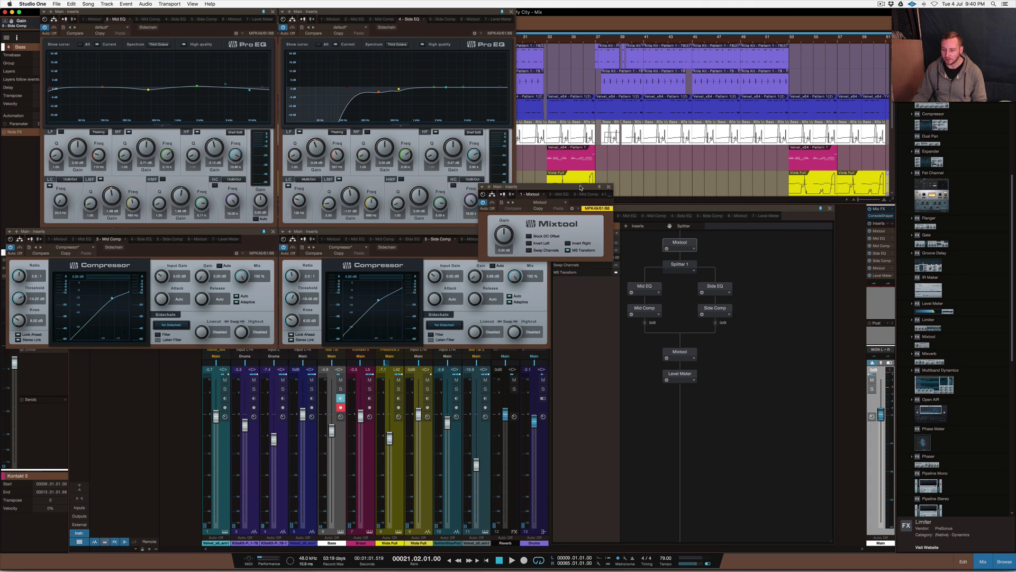
pyautogui.moveTo(581, 187); pyautogui.dragTo(313, 3)
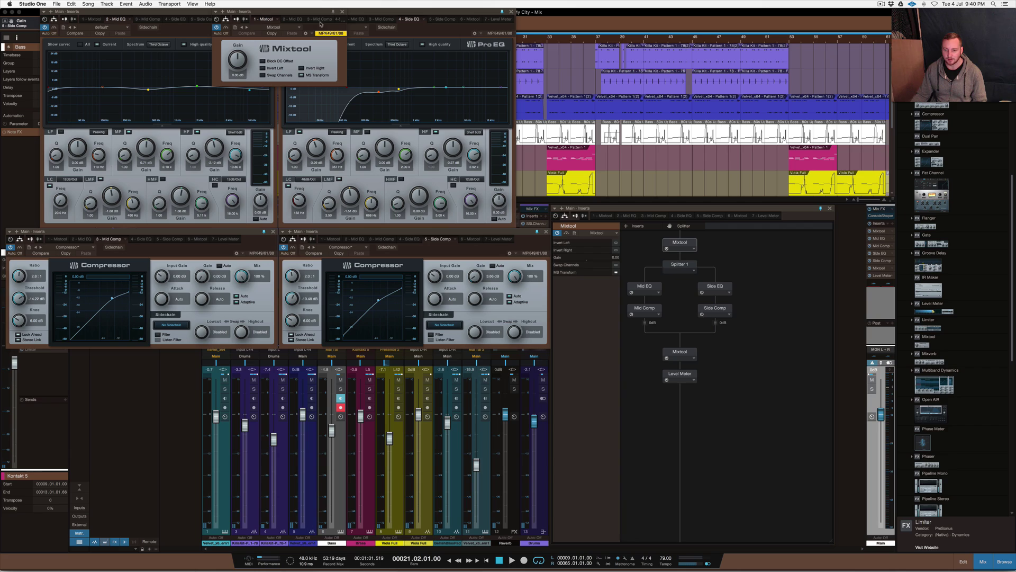
pyautogui.click(680, 241)
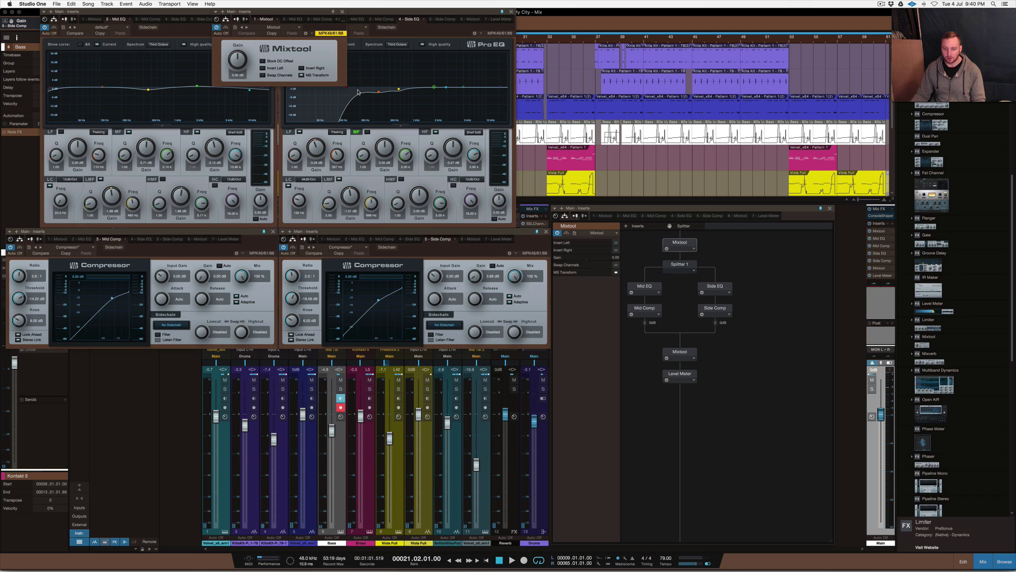
pyautogui.click(680, 264)
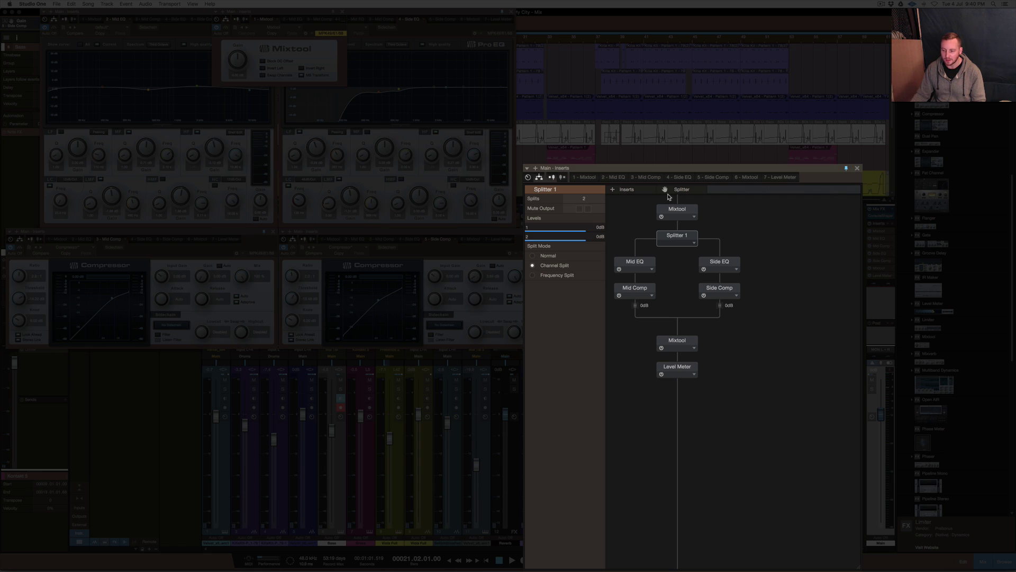
pyautogui.click(676, 234)
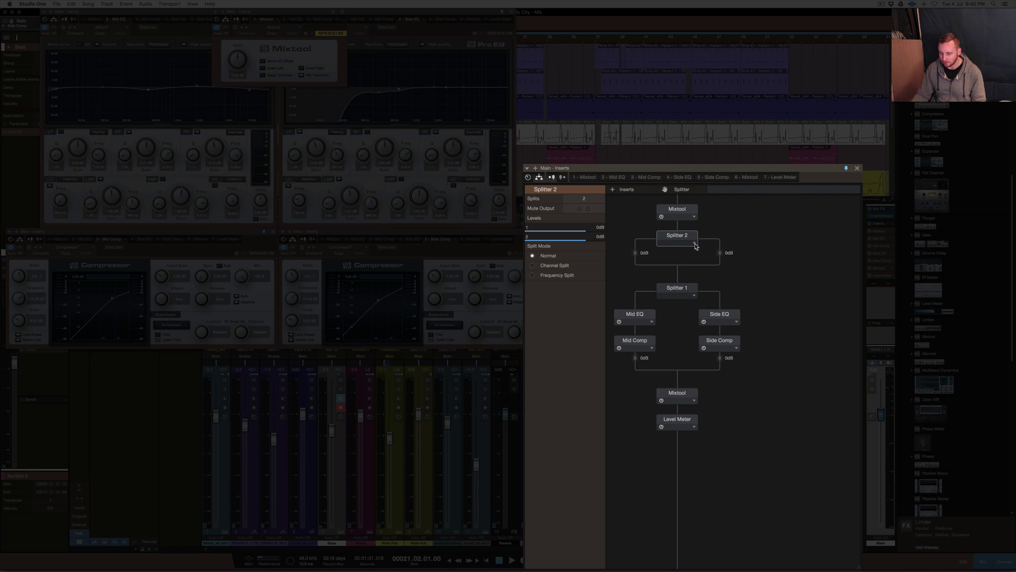
pyautogui.click(688, 257)
pyautogui.press('Delete')
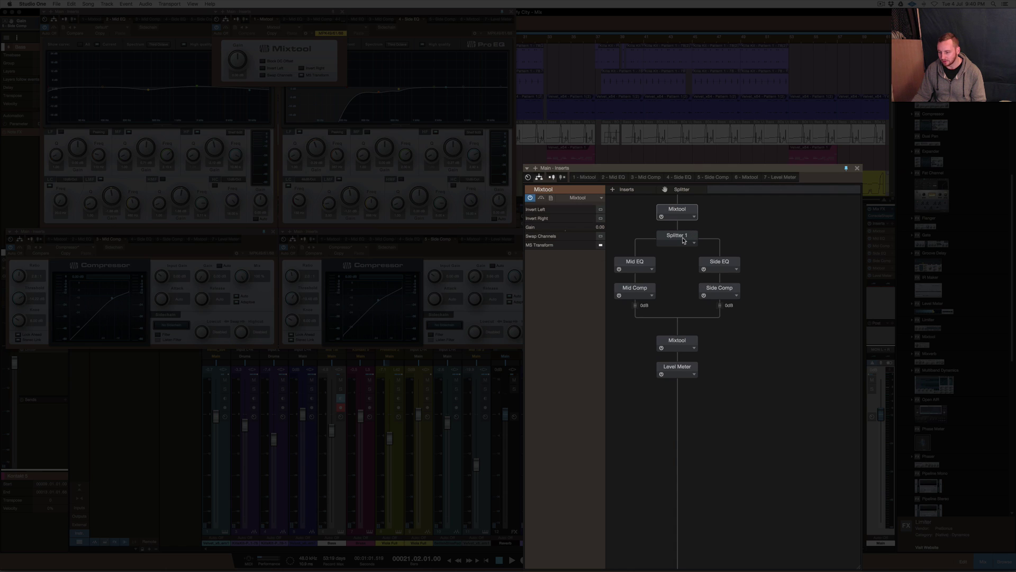
pyautogui.click(683, 240)
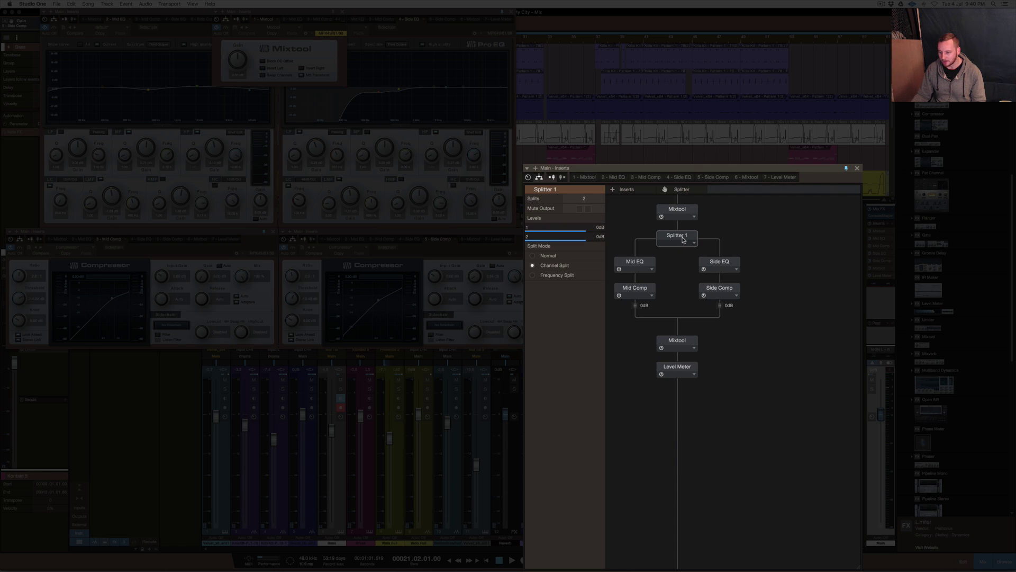
pyautogui.click(553, 257)
pyautogui.click(556, 267)
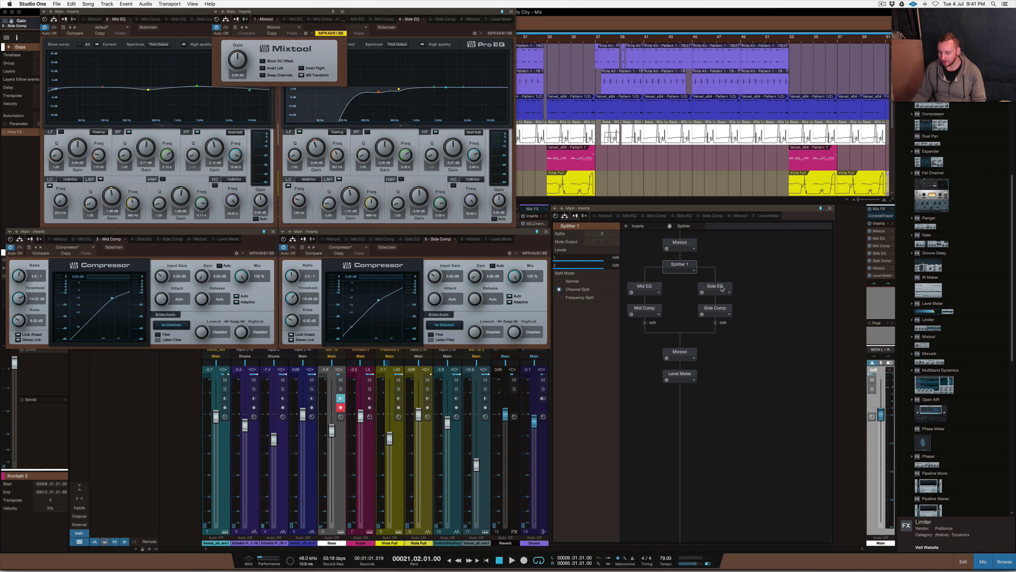
# - Bring up the Mid EQ editor and close the Mixtool window
pyautogui.doubleClick(645, 289)
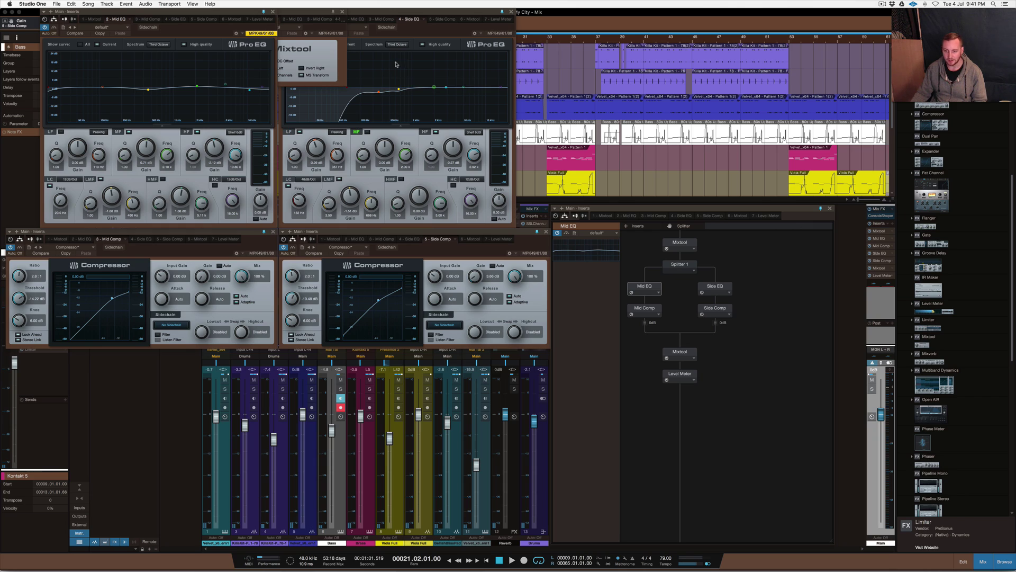
pyautogui.click(342, 11)
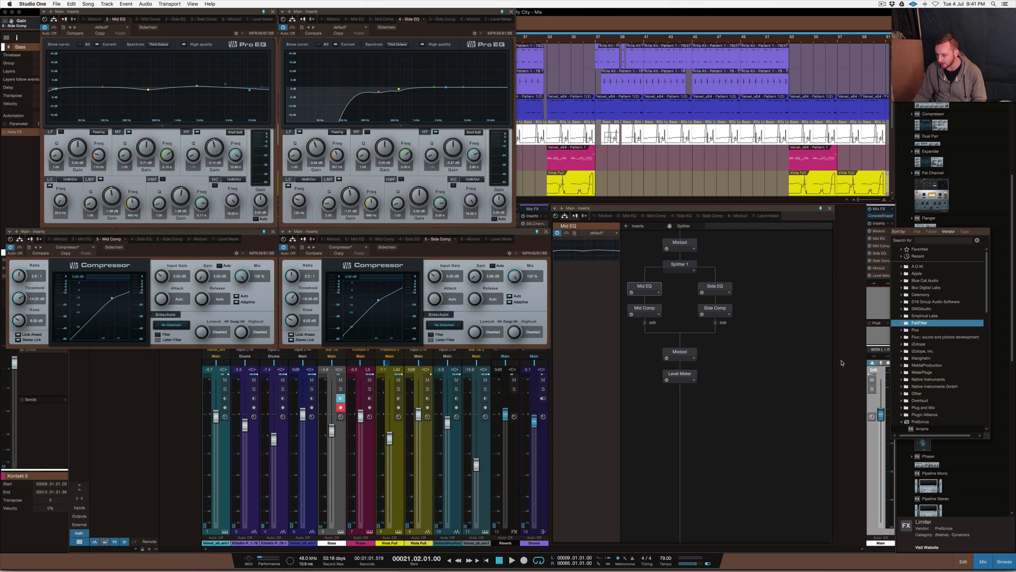
# - Drag UAD elysia alpha master from the Universal Audio effects folder into the Main channel's inserts
pyautogui.scroll(8, 951, 104)
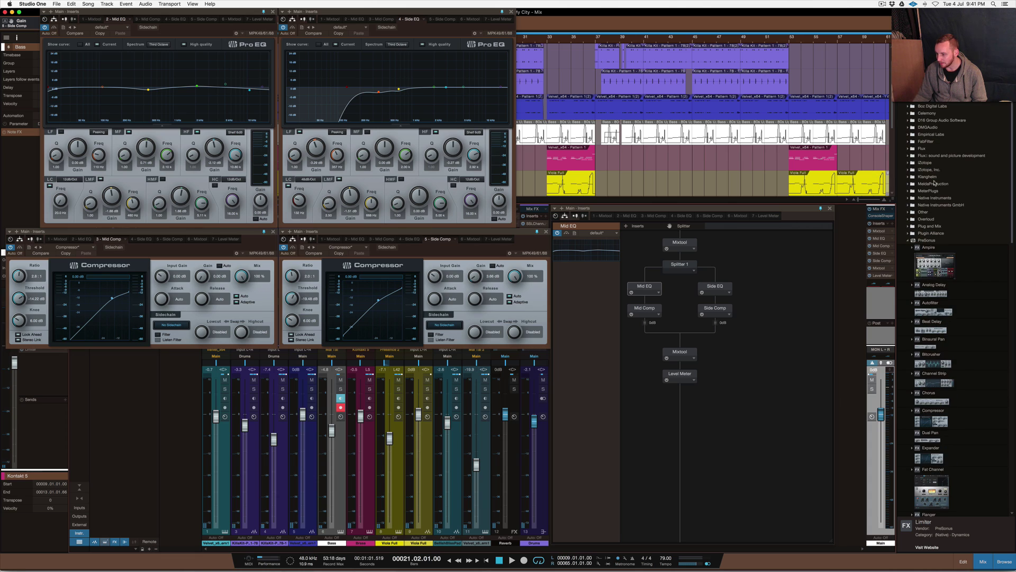
pyautogui.scroll(-15, 935, 183)
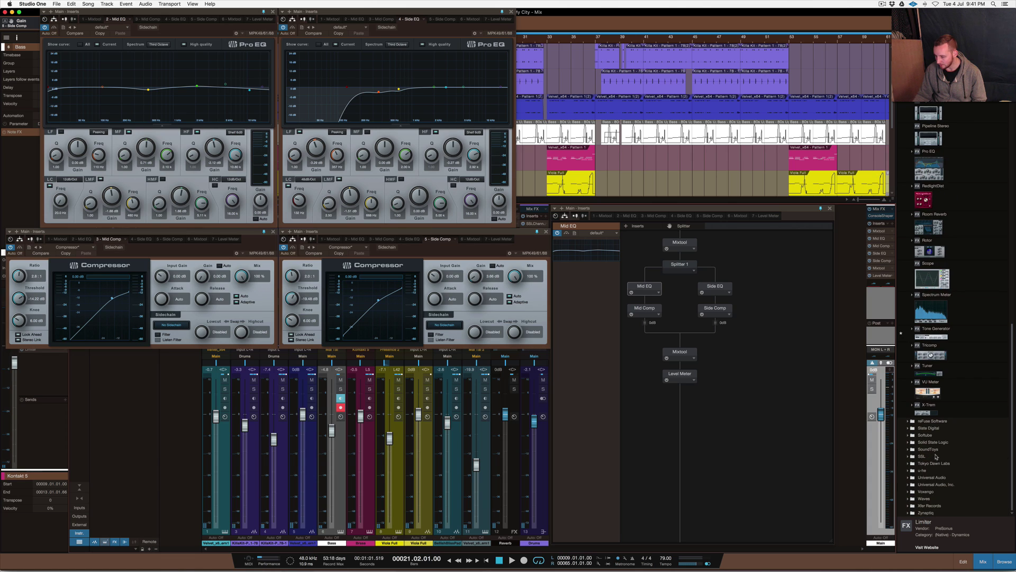
pyautogui.click(910, 477)
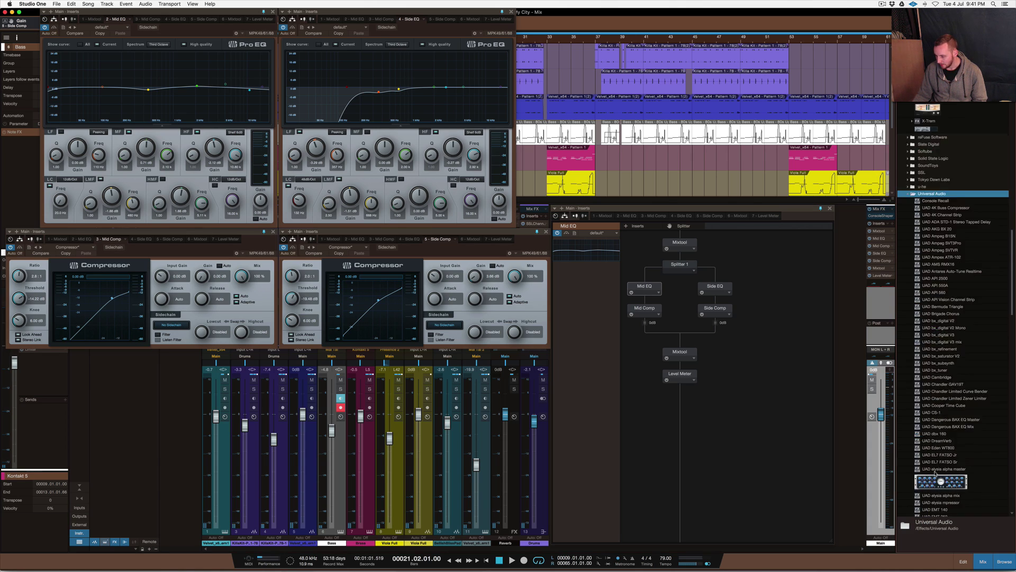
pyautogui.scroll(-8, 934, 473)
pyautogui.moveTo(949, 277); pyautogui.dragTo(878, 305)
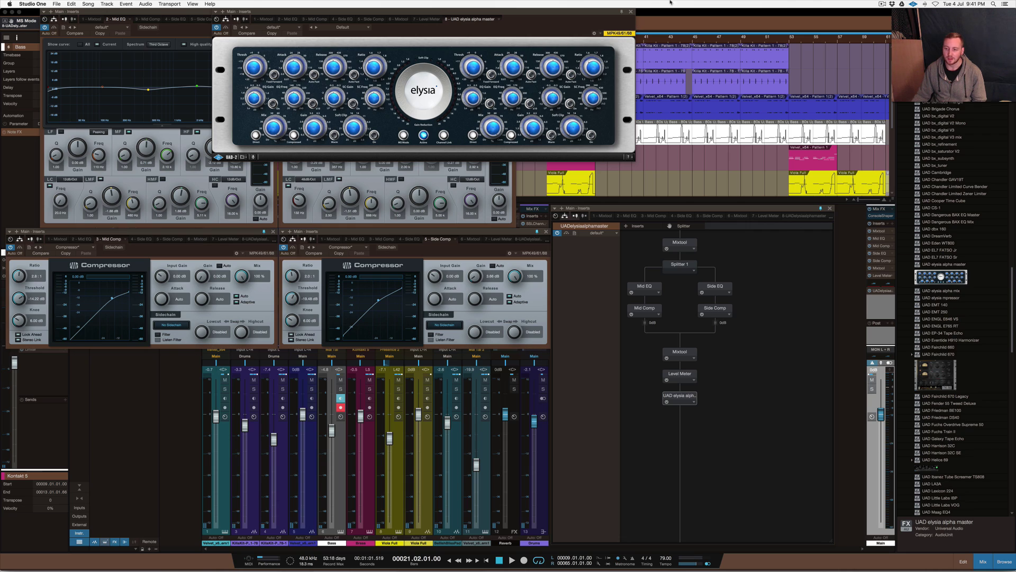
# - Close the elysia alpha master editor and remove that insert from the main bus chain
pyautogui.click(630, 11)
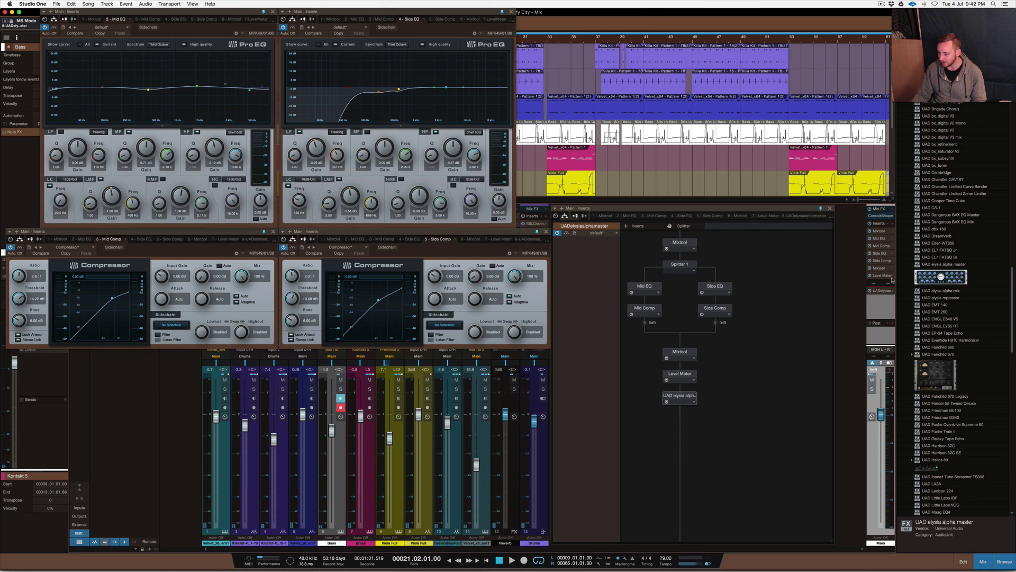
pyautogui.rightClick(891, 290)
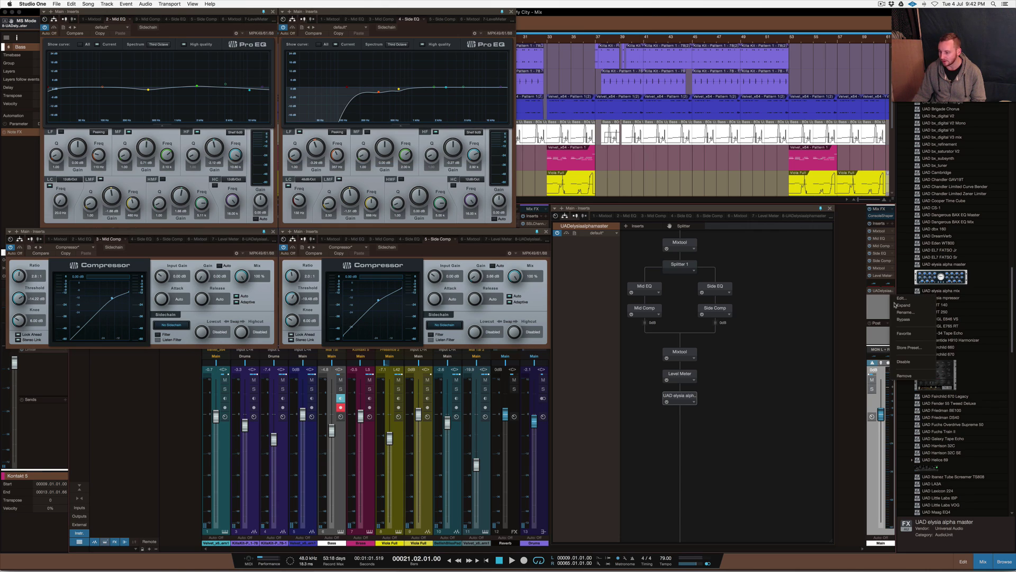
pyautogui.click(908, 347)
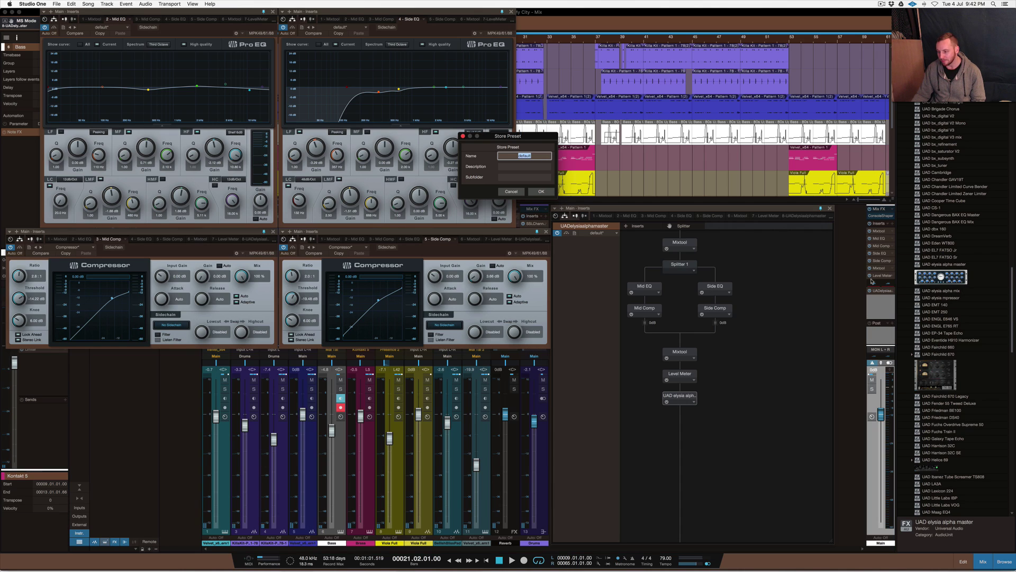
pyautogui.click(521, 192)
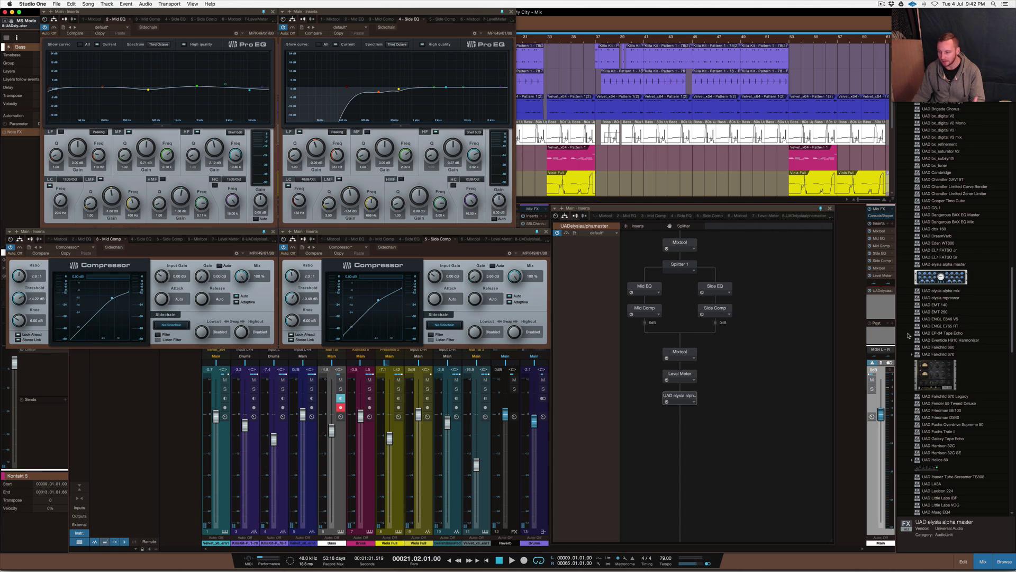
pyautogui.rightClick(892, 292)
pyautogui.click(912, 376)
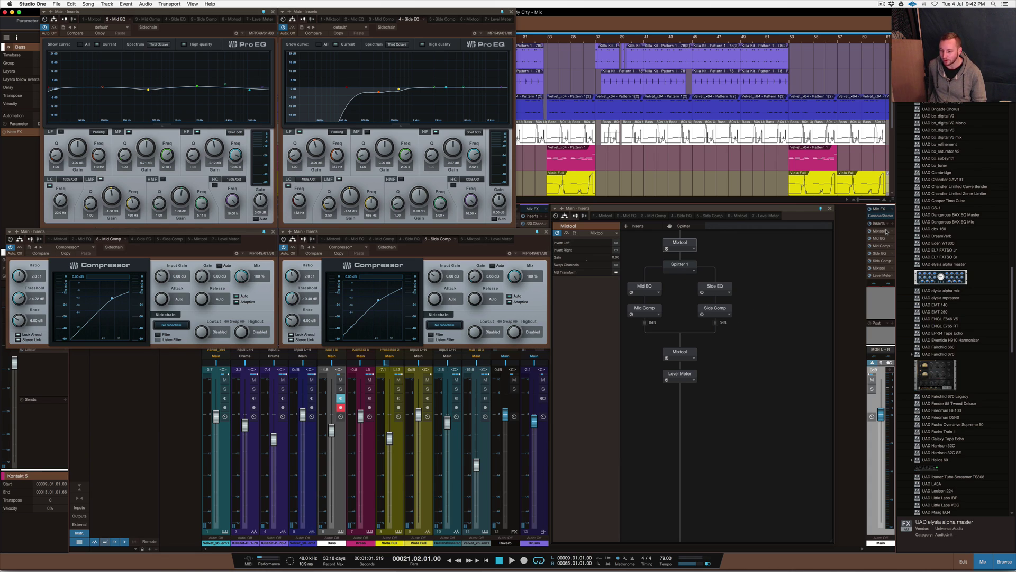
# - Insert a Limiter into the Main channel's post-fader slot
pyautogui.click(894, 324)
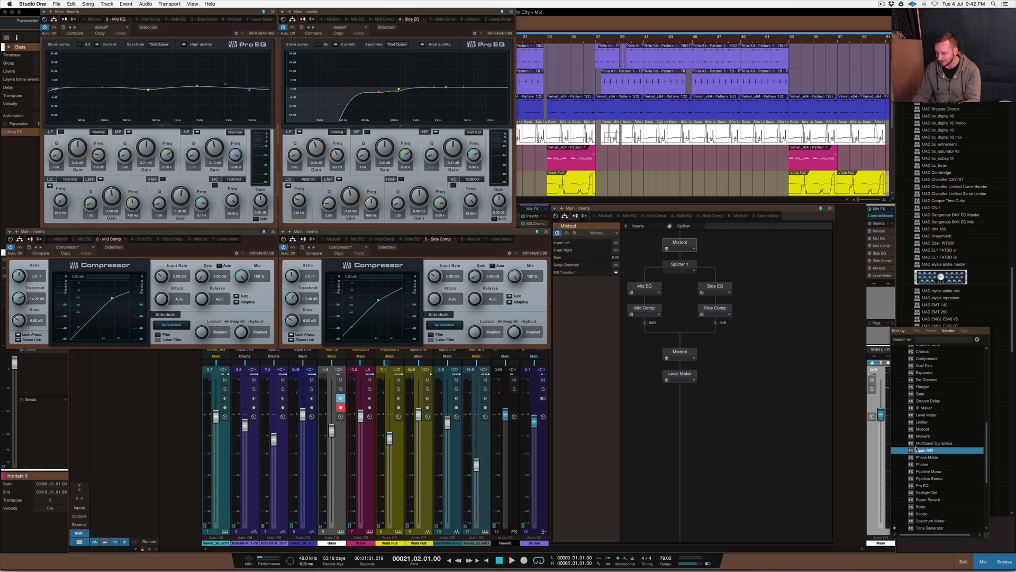
pyautogui.click(923, 486)
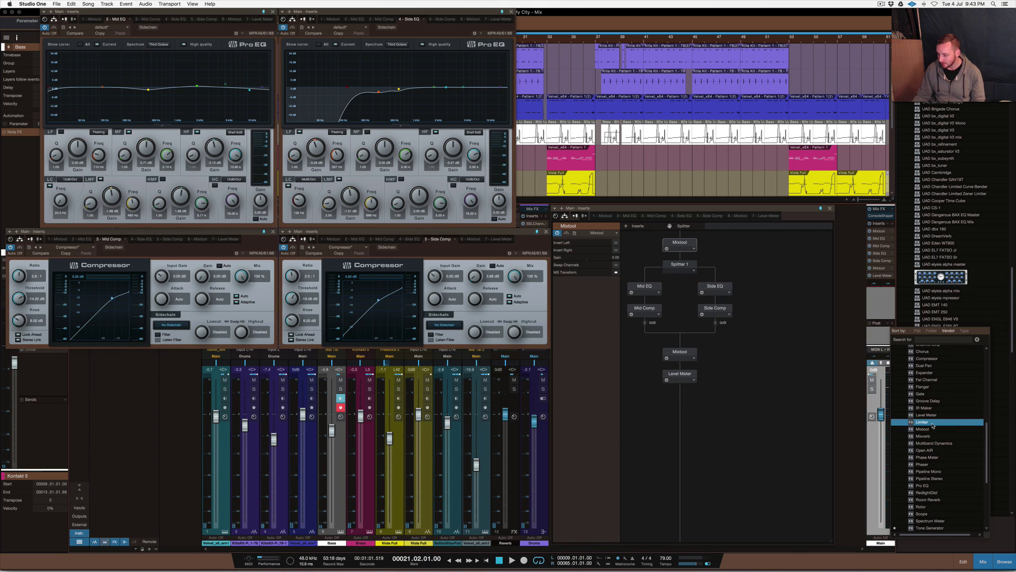
pyautogui.moveTo(932, 425); pyautogui.dragTo(883, 319)
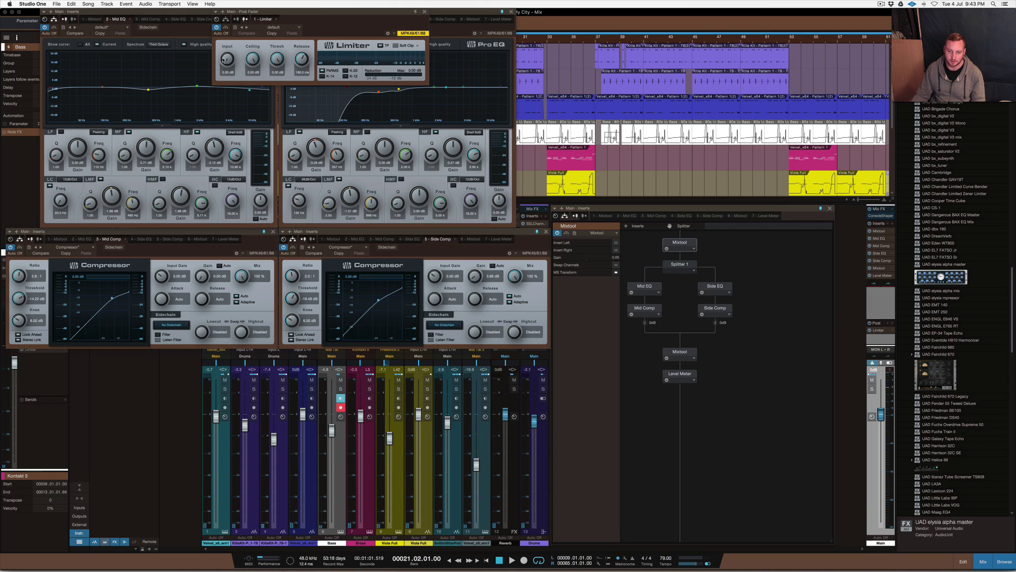
# - Set the Limiter input to about 3.38 dB and its ceiling to -0.96 dB
pyautogui.moveTo(224, 59); pyautogui.dragTo(217, 27)
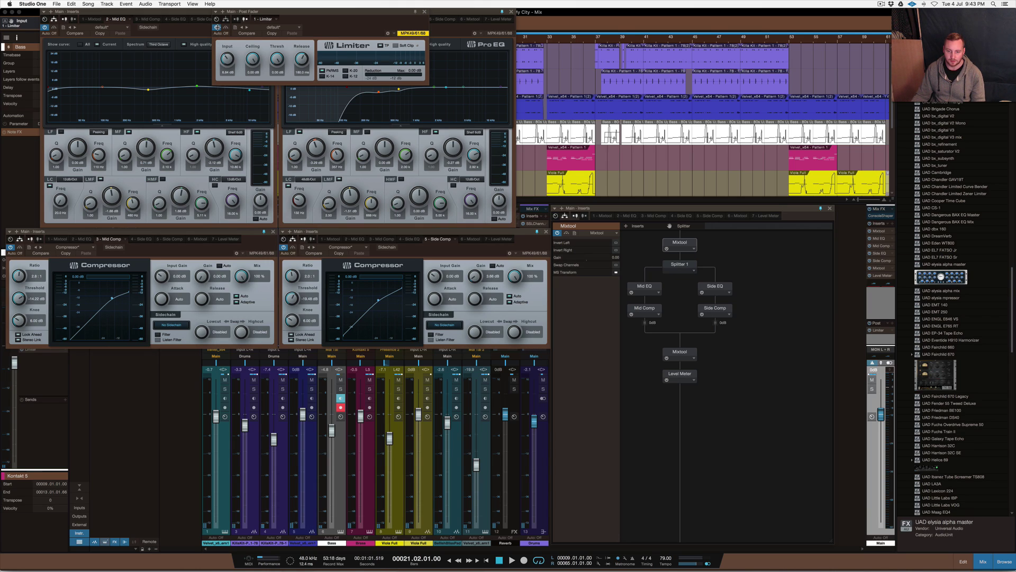
pyautogui.click(251, 60)
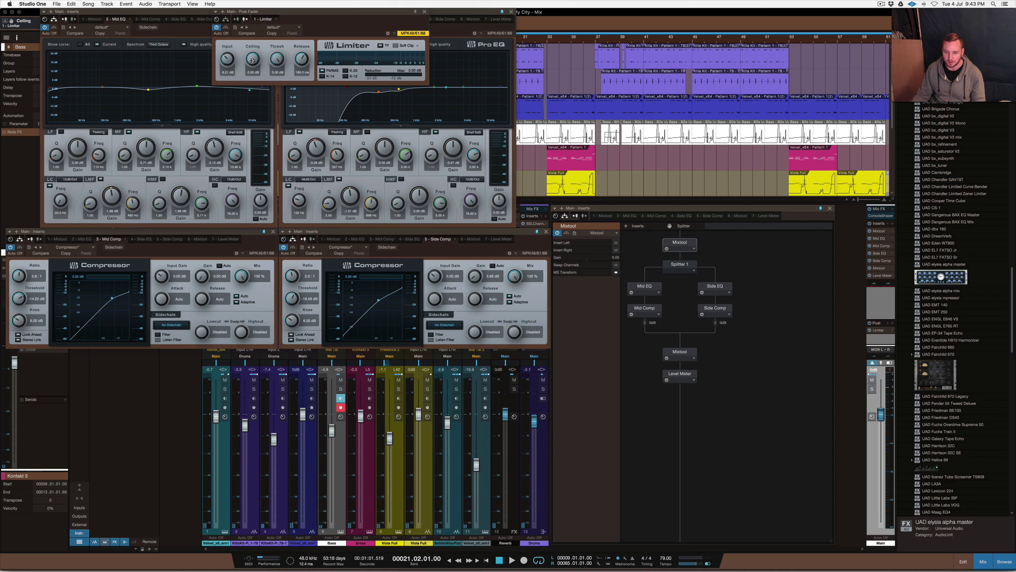
pyautogui.moveTo(252, 60); pyautogui.dragTo(265, 71)
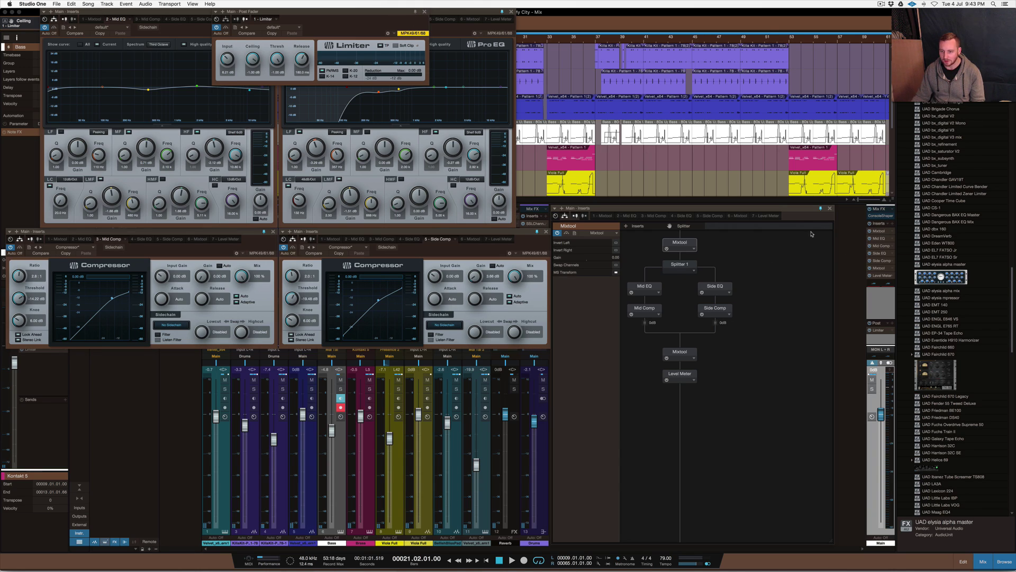
# - Raise the Limiter input to about 13.41 dB and close its window
pyautogui.click(424, 11)
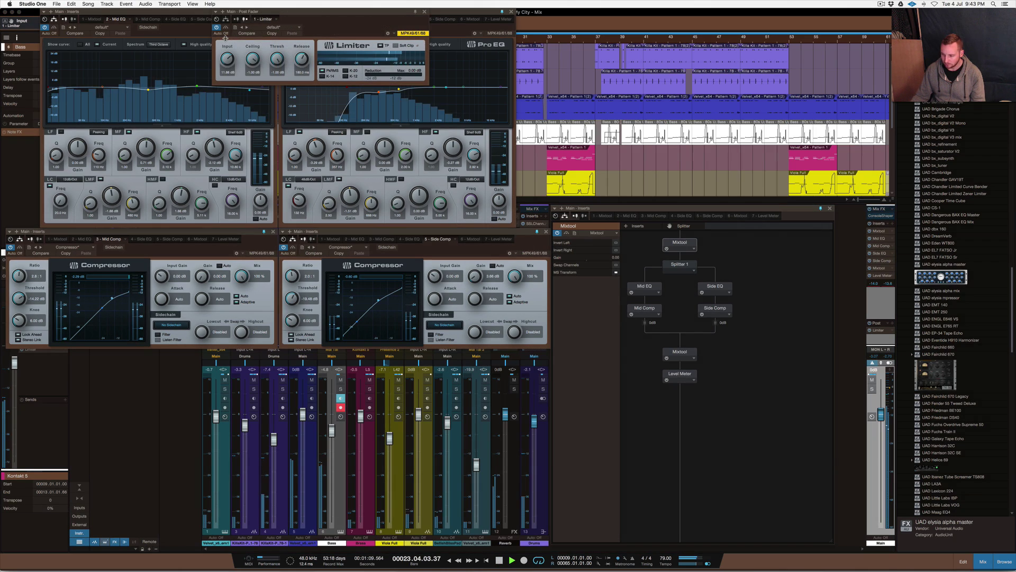
pyautogui.moveTo(227, 59); pyautogui.dragTo(228, 56)
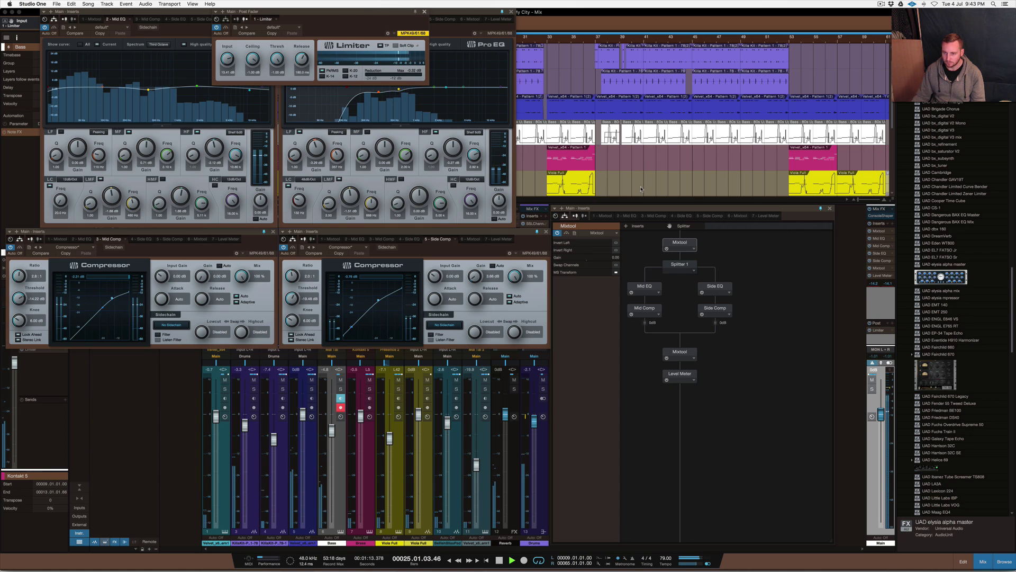
pyautogui.click(424, 12)
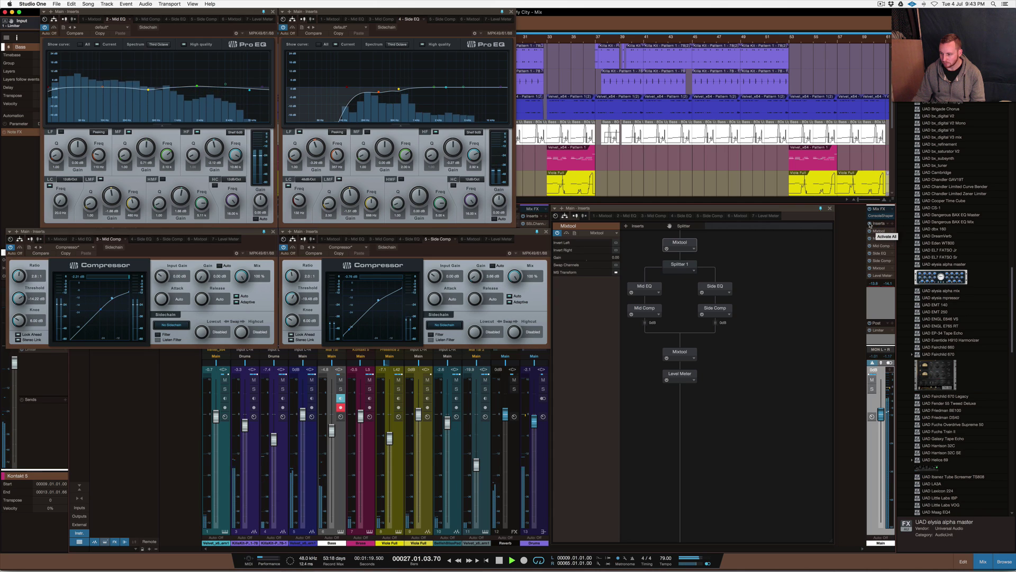
# - Play the song, comparing the mix with all main-bus inserts bypassed and active, then stop
pyautogui.press('space')
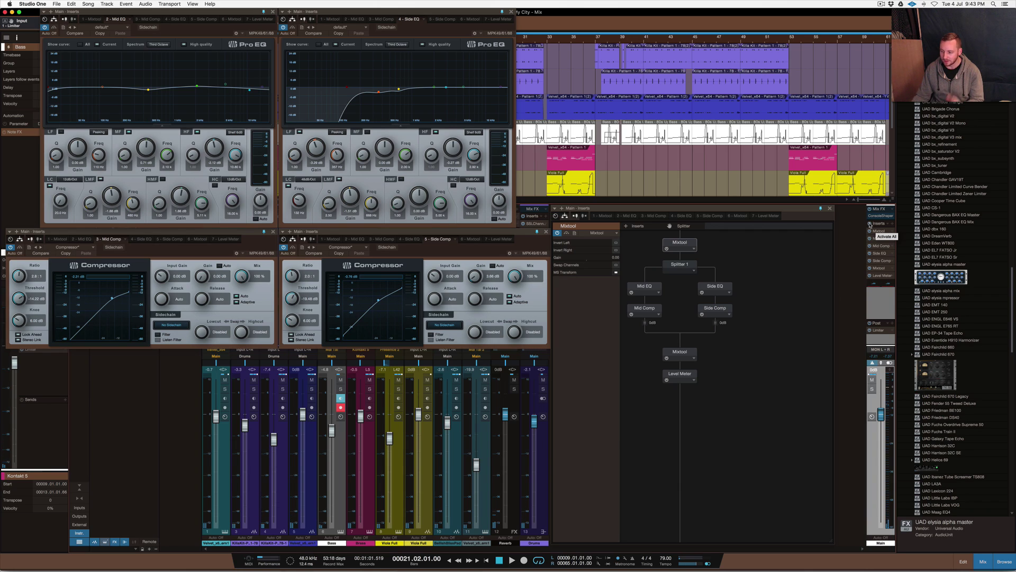
pyautogui.press('space')
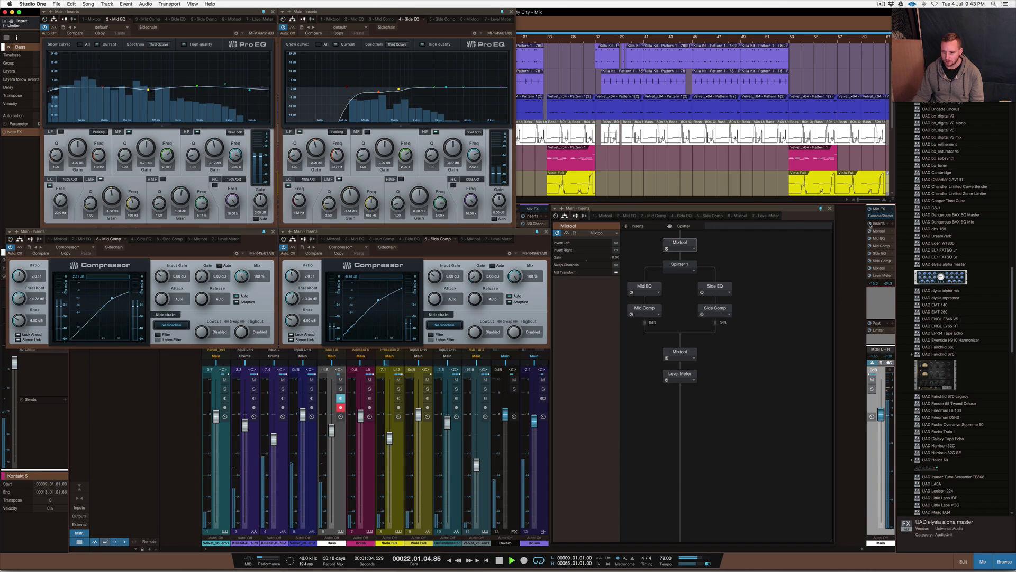
pyautogui.click(869, 225)
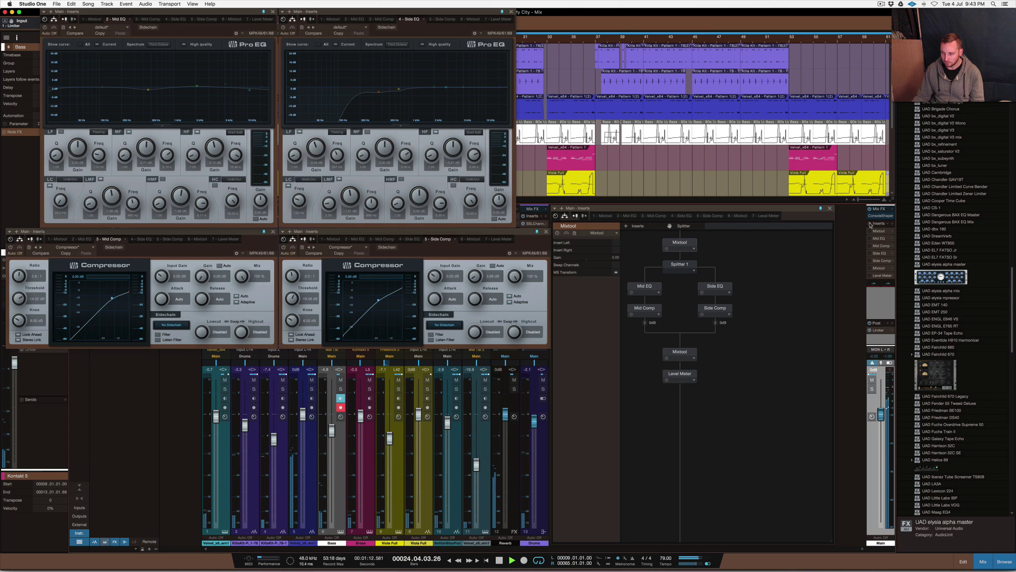
pyautogui.click(870, 225)
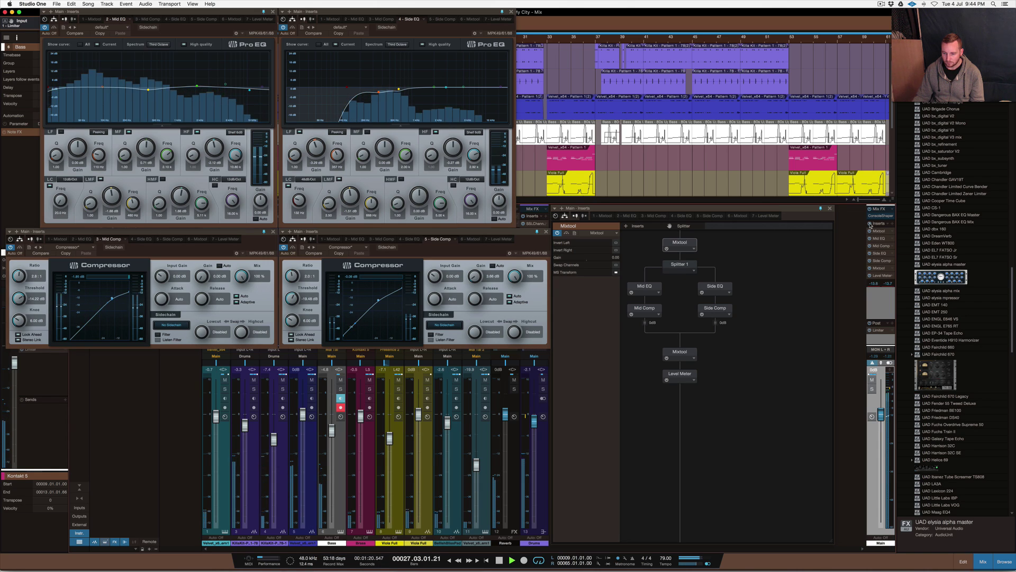
pyautogui.press('space')
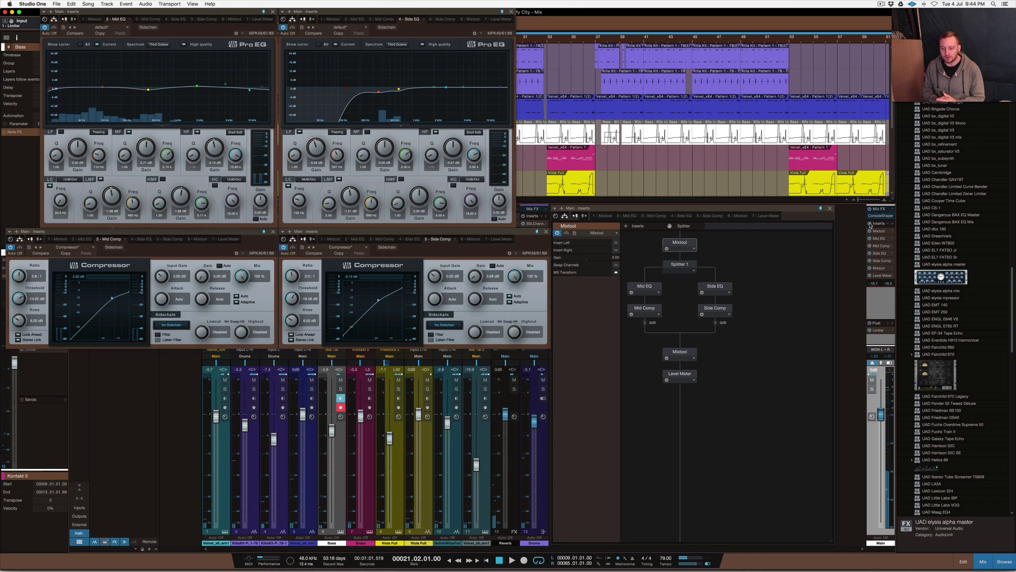